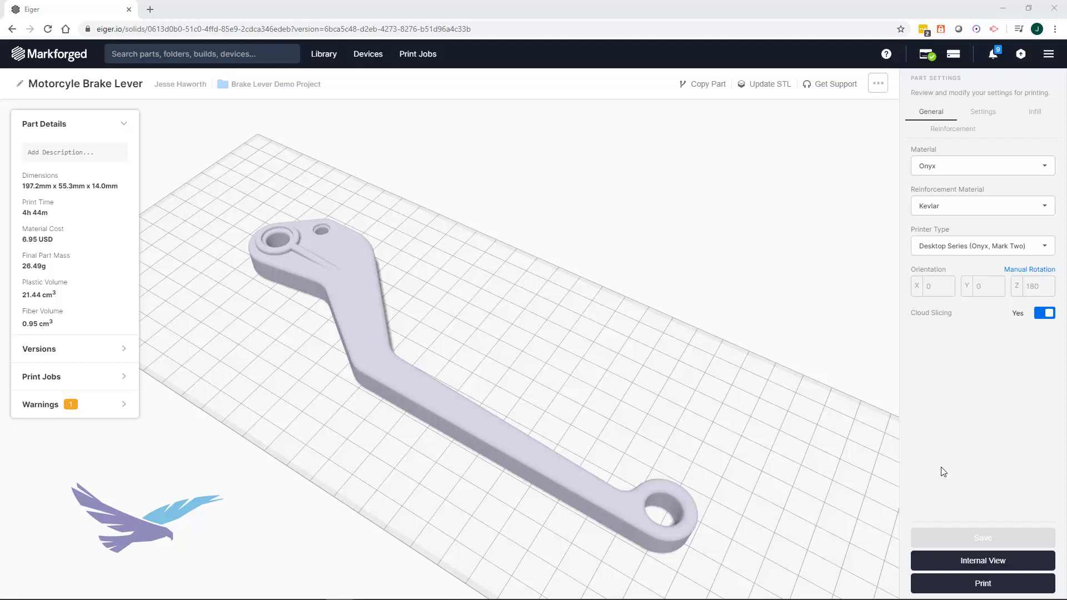
Step: In the brake lever's 2D layer view, enable Pause After Layer at layer 67 and save
{"action": "left_click", "coordinate": [967, 560]}
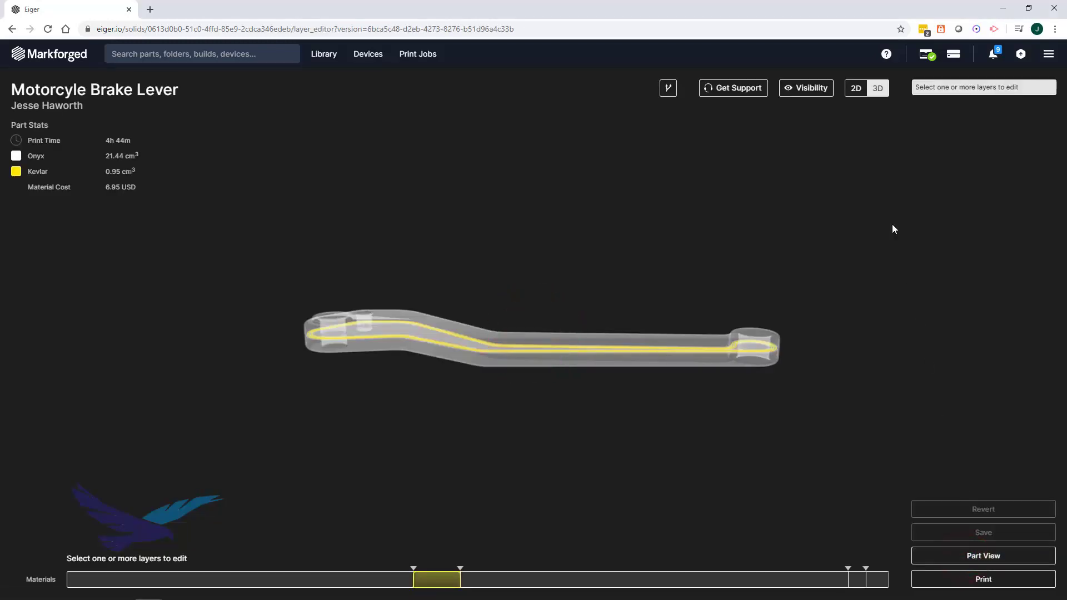
{"action": "left_click", "coordinate": [857, 90]}
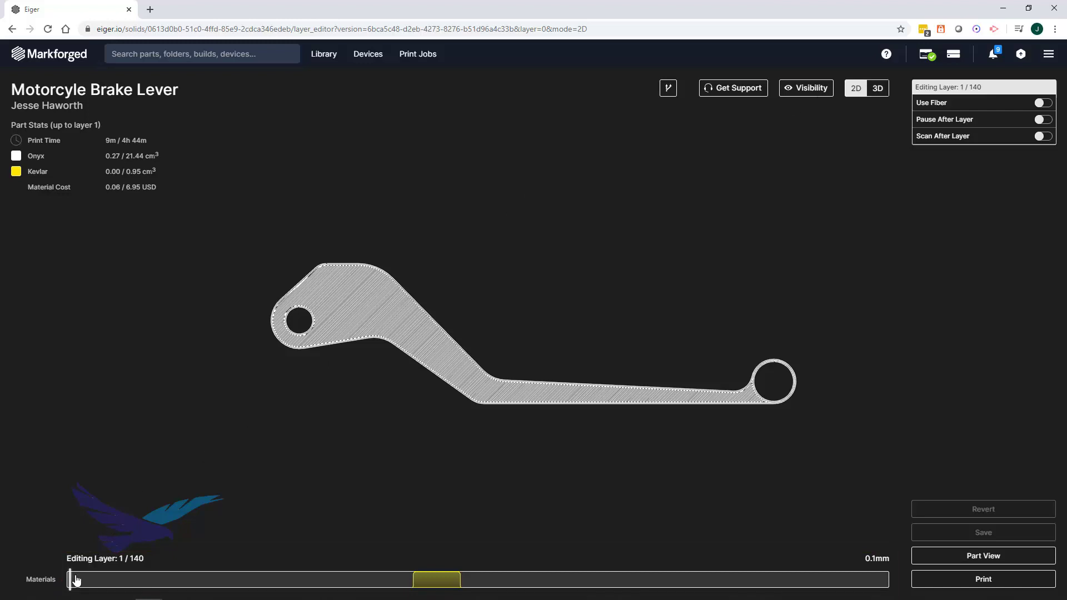
{"action": "left_click_drag", "start_coordinate": [72, 582], "coordinate": [461, 582]}
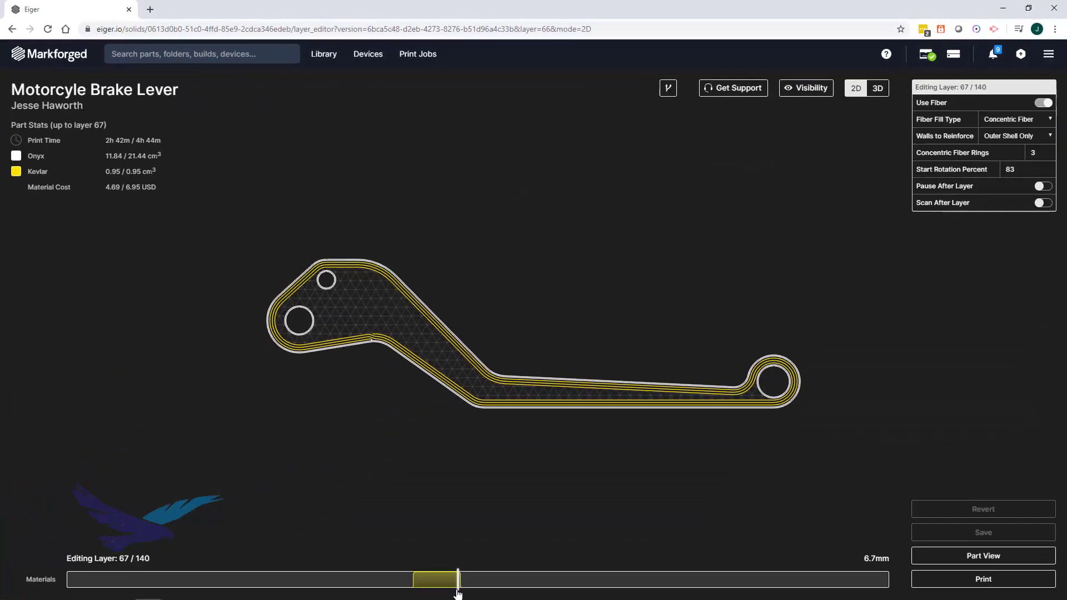
{"action": "left_click", "coordinate": [1041, 186]}
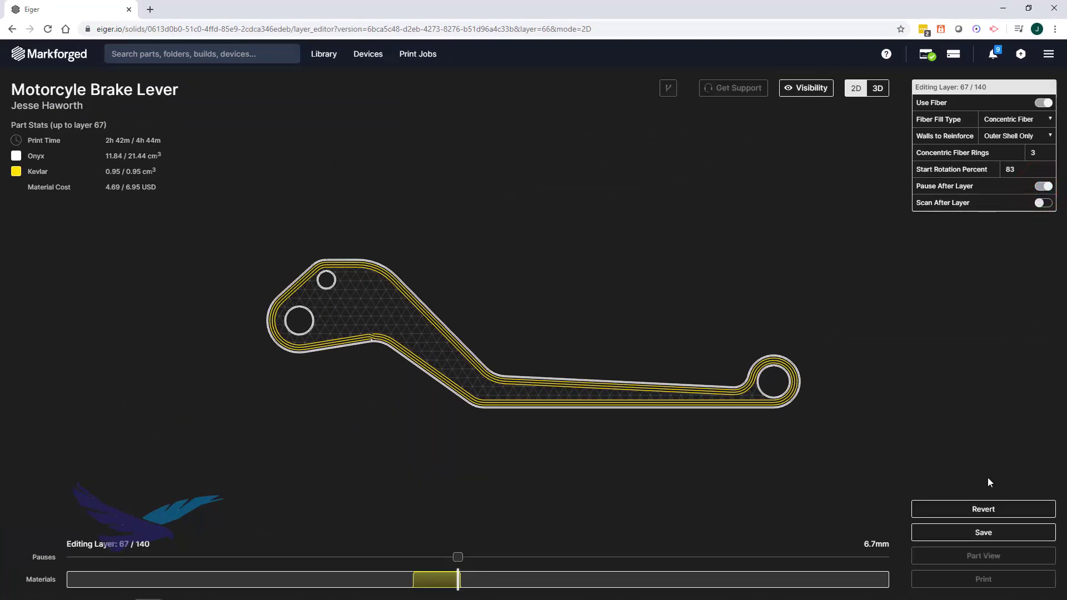
{"action": "left_click", "coordinate": [982, 534]}
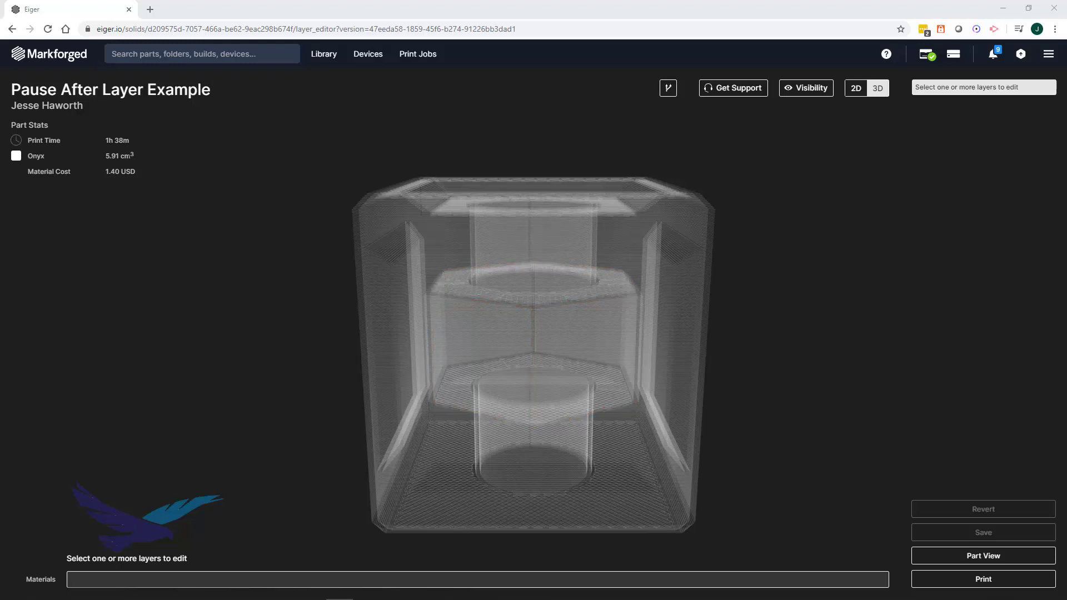
Step: In the Pause After Layer Example's 2D layer view, enable Pause After Layer at layer 166 and save
{"action": "left_click", "coordinate": [859, 88]}
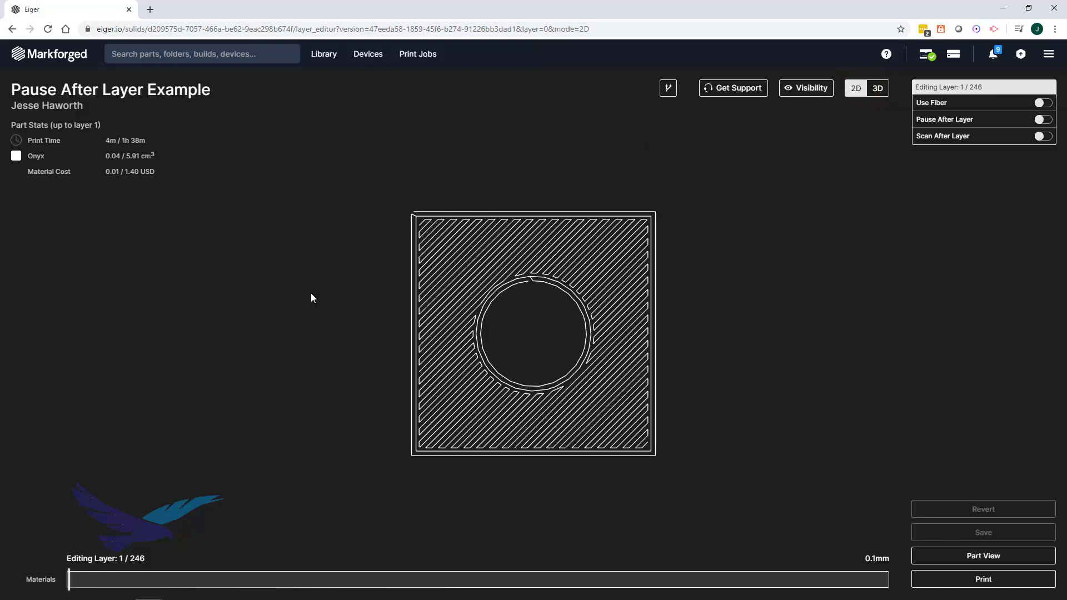
{"action": "mouse_move", "coordinate": [73, 587]}
{"action": "left_mouse_down"}
{"action": "mouse_move", "coordinate": [526, 572]}
{"action": "mouse_move", "coordinate": [621, 590]}
{"action": "left_mouse_up"}
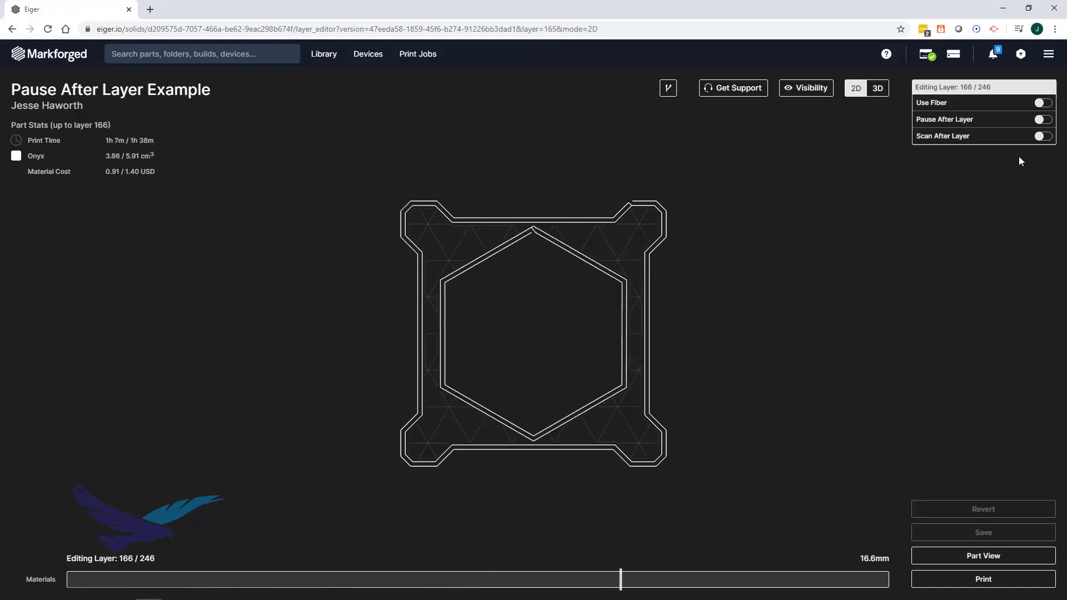
{"action": "left_click", "coordinate": [1043, 119]}
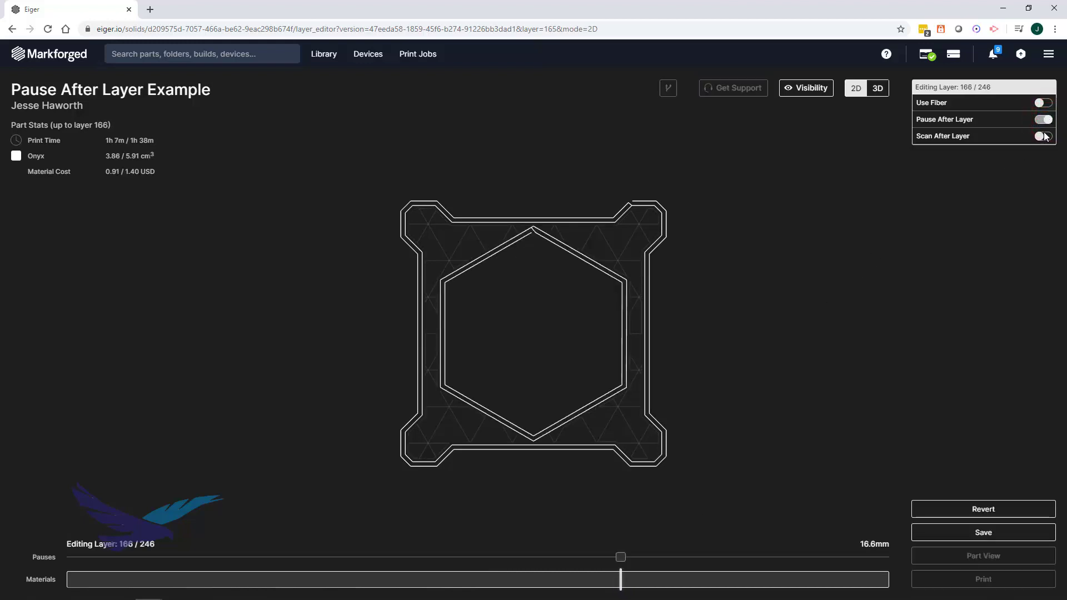
{"action": "left_click", "coordinate": [974, 532]}
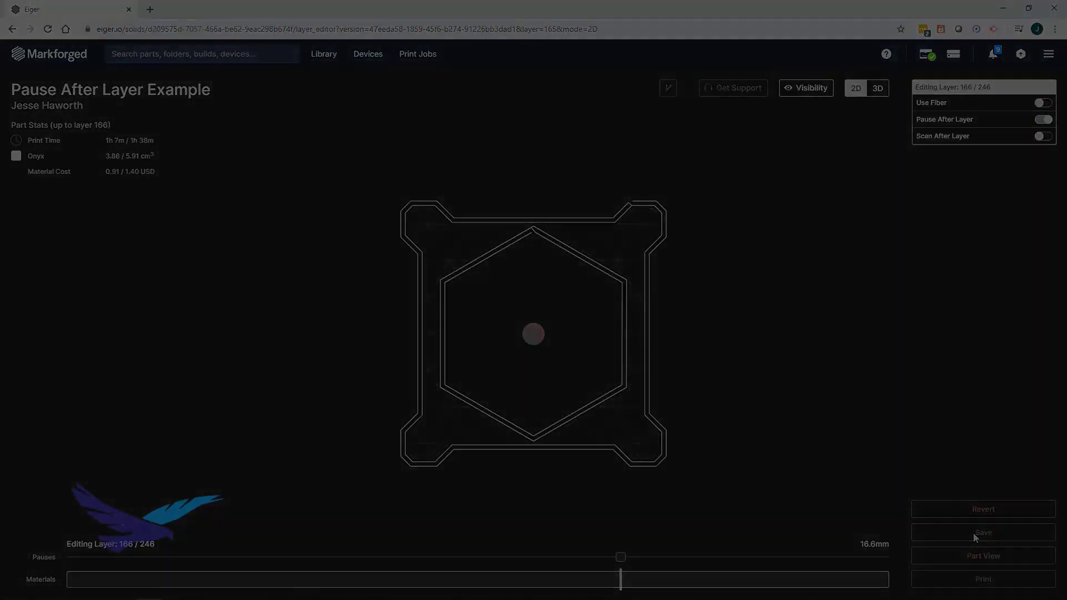